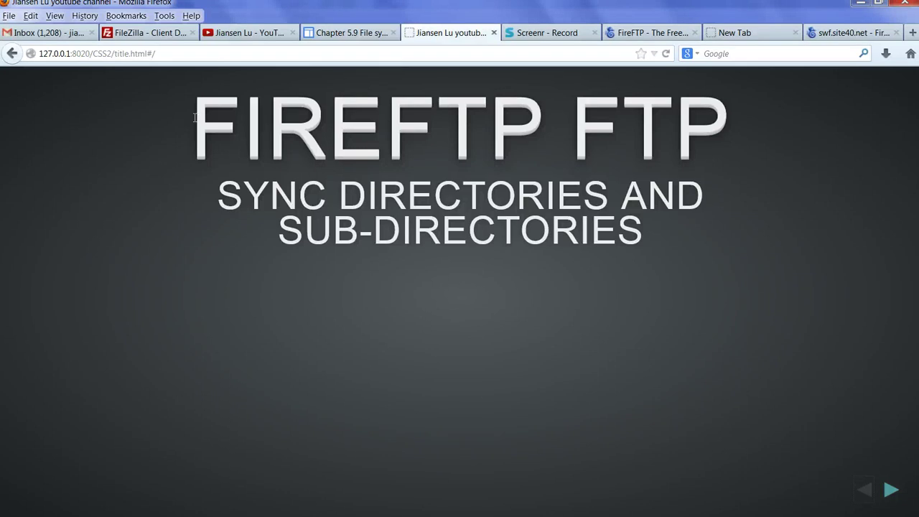
drag(195, 118, 659, 242)
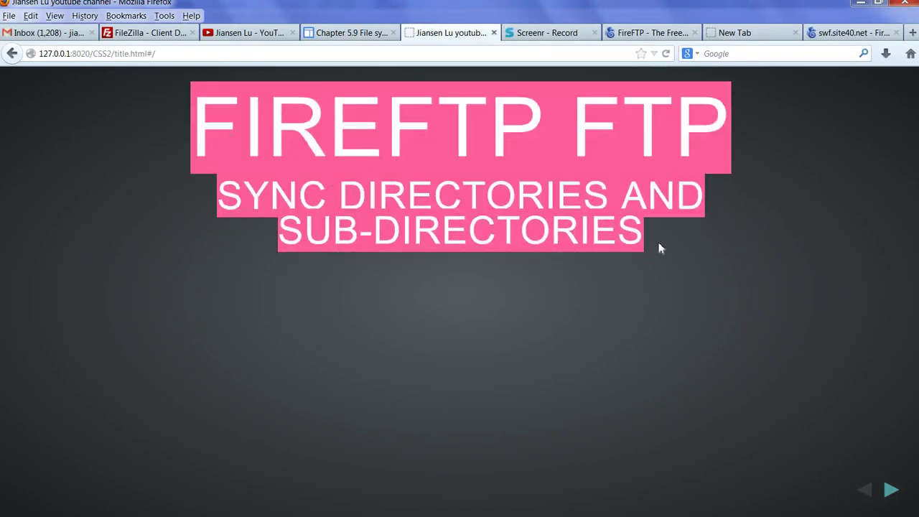
click(891, 490)
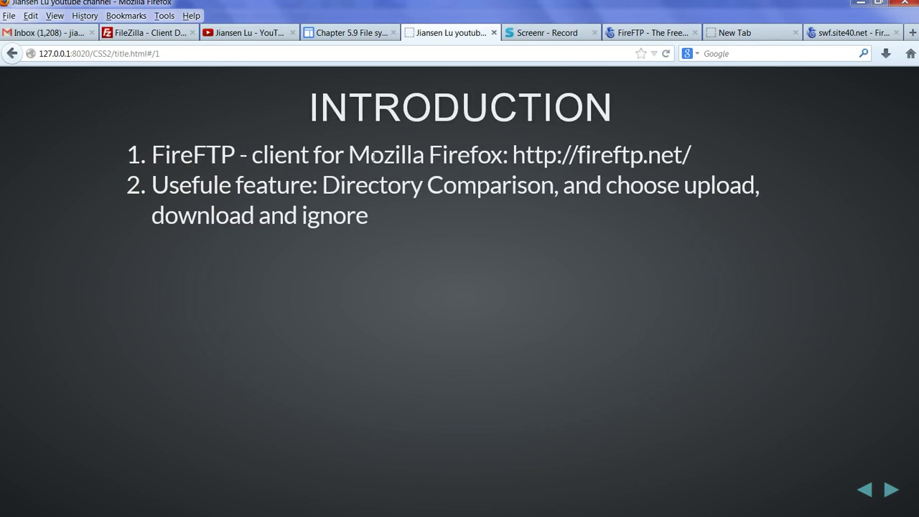
drag(351, 158, 500, 158)
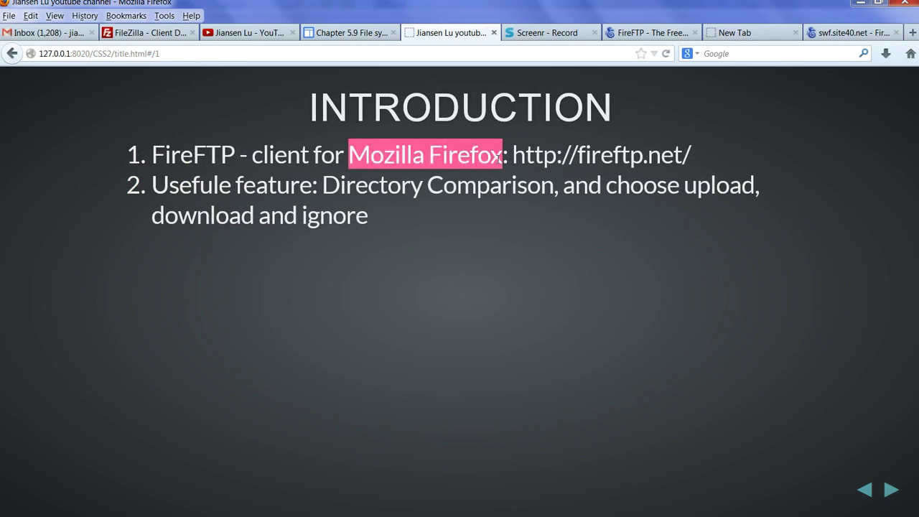
click(514, 159)
drag(515, 159, 692, 162)
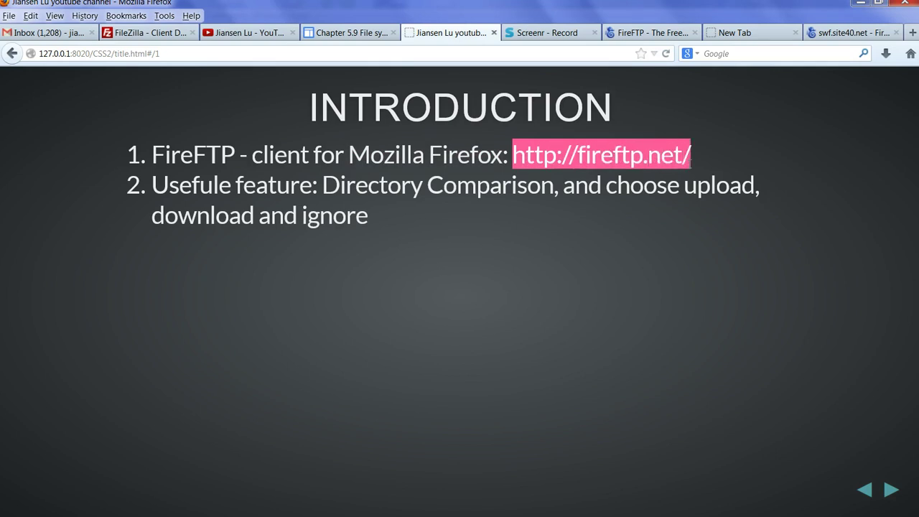
drag(324, 188, 552, 200)
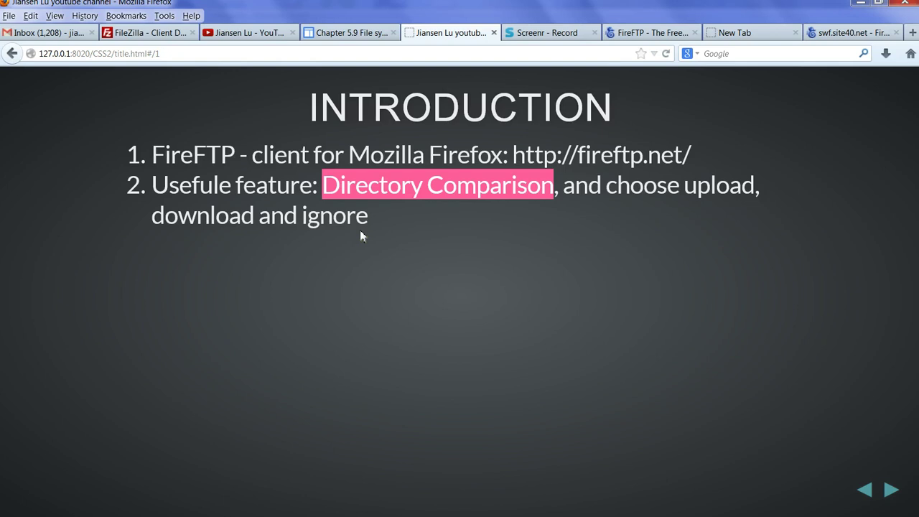
Step: Switch to the FireFTP session for swf.site40.net and look up the FireFTP entry among the browser's web developer tools
click(846, 33)
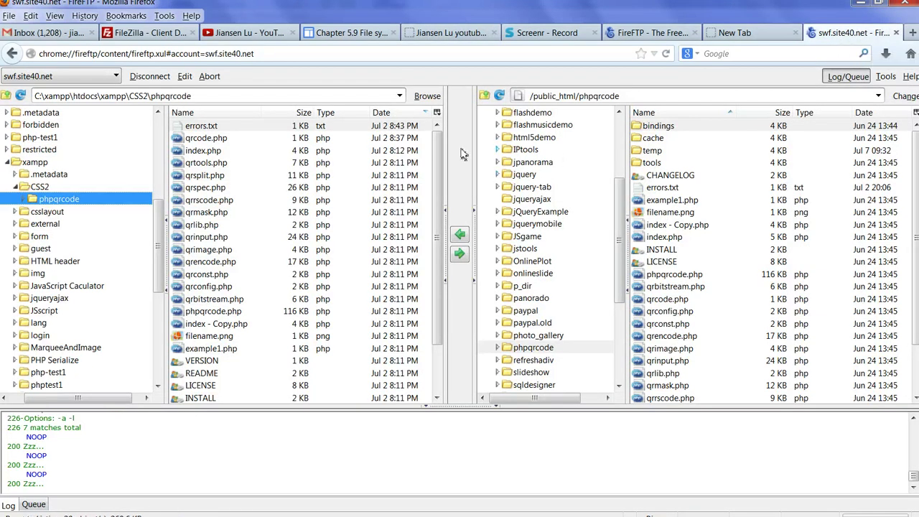
click(162, 18)
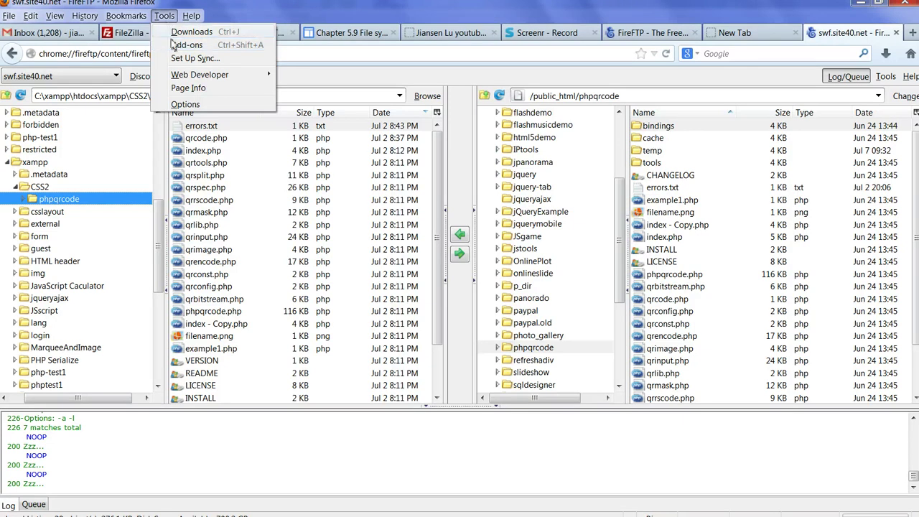
mouse_move(186, 79)
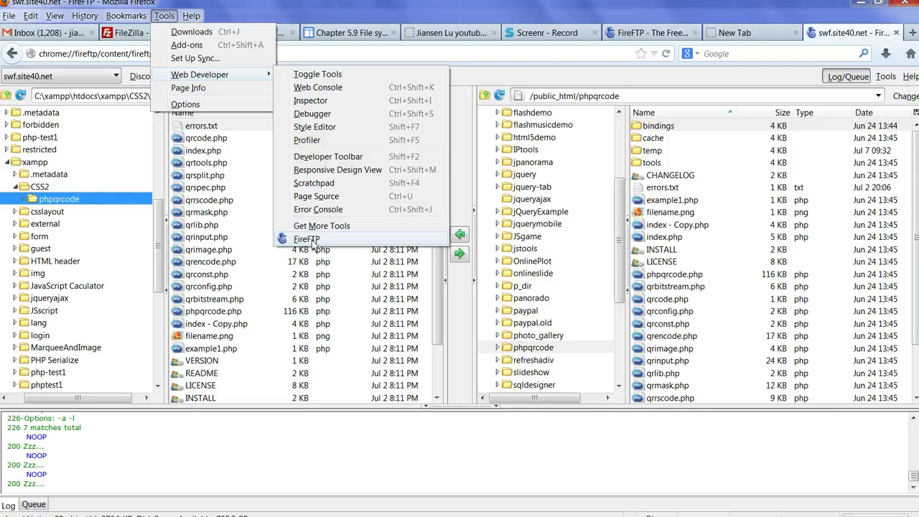
key(Escape)
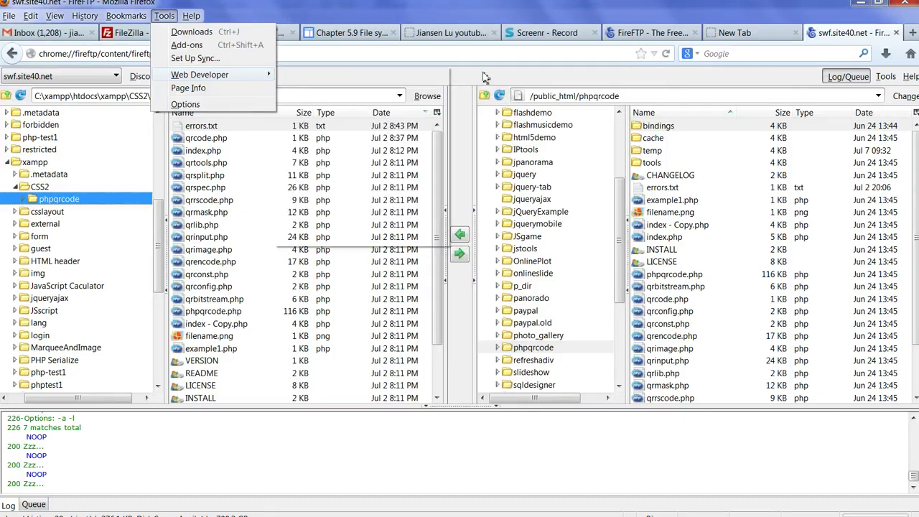
click(280, 99)
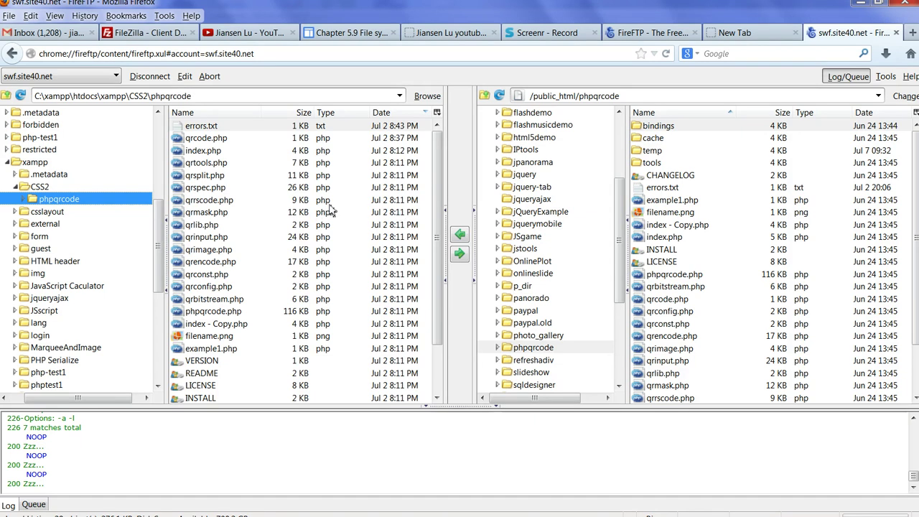
Step: Compare the local and remote phpqrcode folders including their subdirectories, and move the comparison dialog clear of the folder paths
click(888, 77)
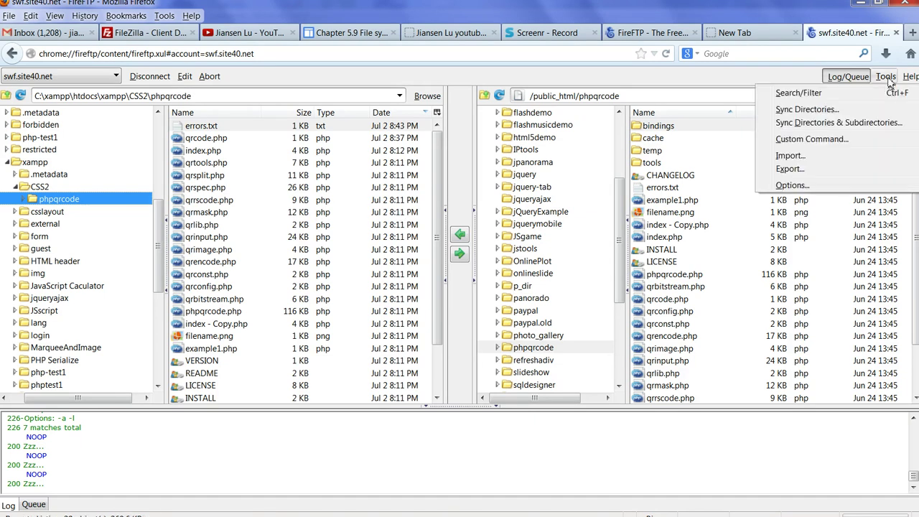
click(850, 123)
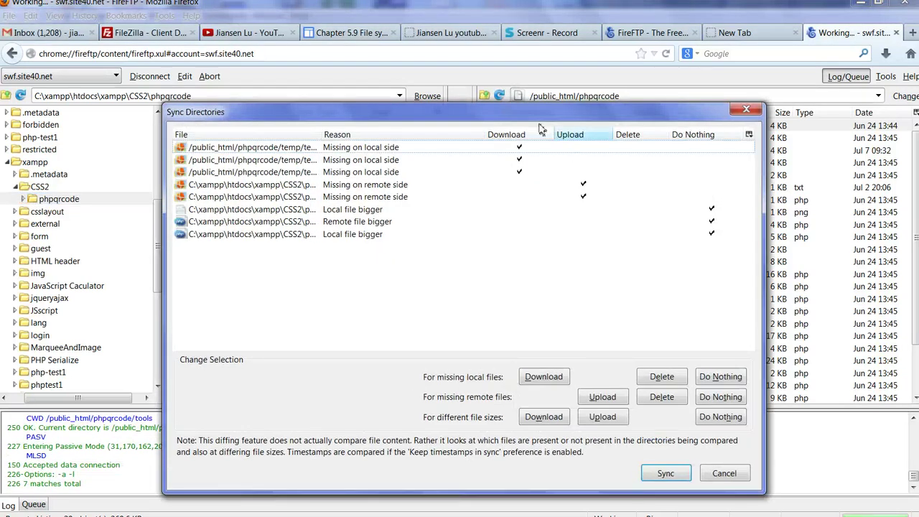
drag(532, 119, 506, 86)
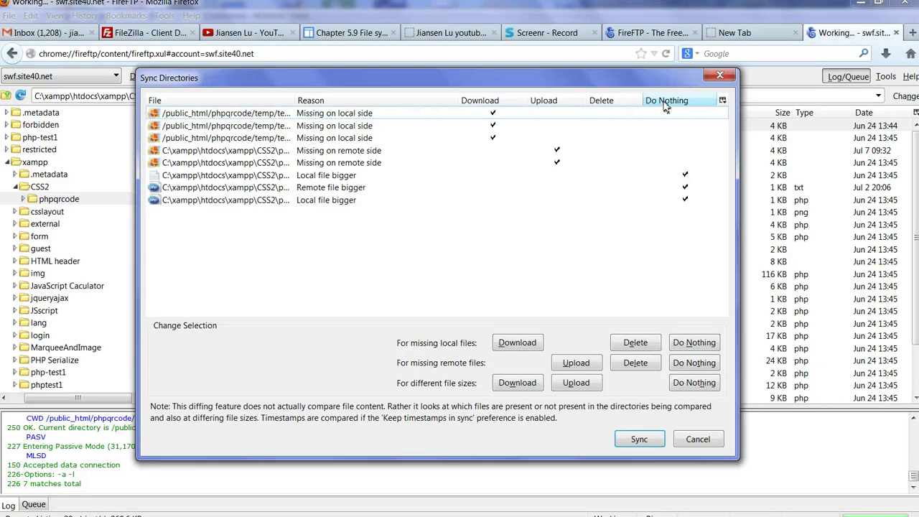
Step: Set the three files missing locally and the two files missing remotely to Do Nothing
click(665, 112)
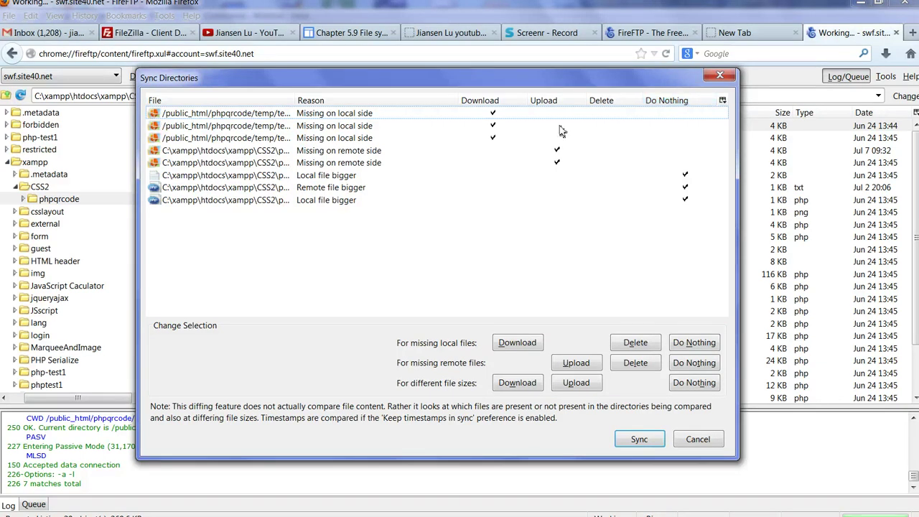
click(494, 124)
click(496, 138)
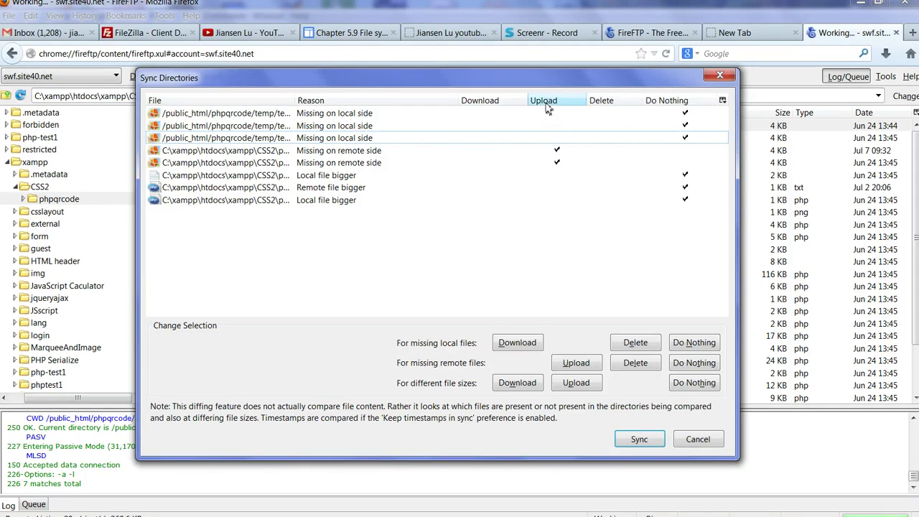
click(558, 152)
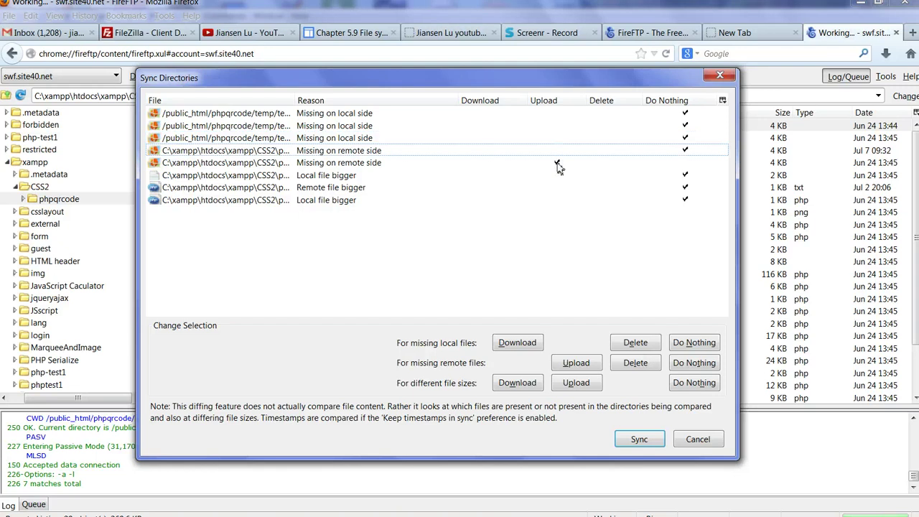
click(557, 163)
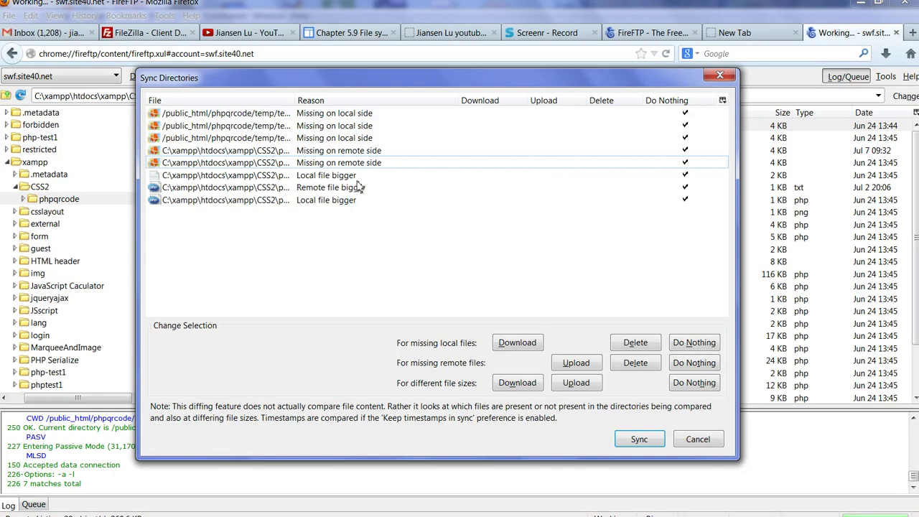
Step: Mark the three files with different local and remote sizes for upload, trying Download on the remote-bigger one
click(492, 176)
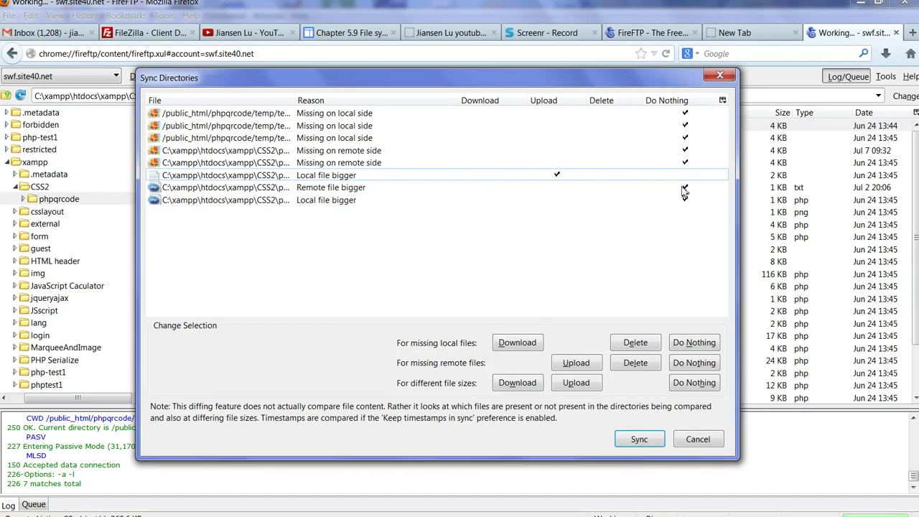
click(556, 188)
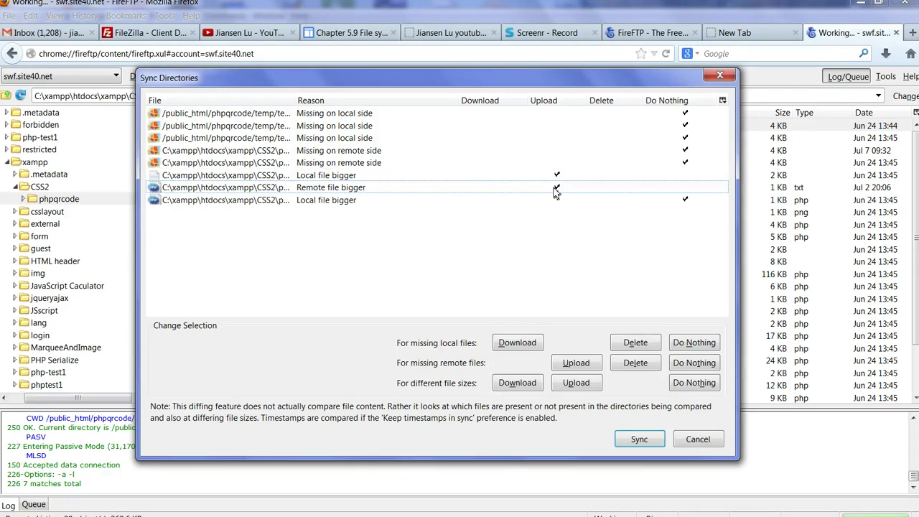
click(489, 190)
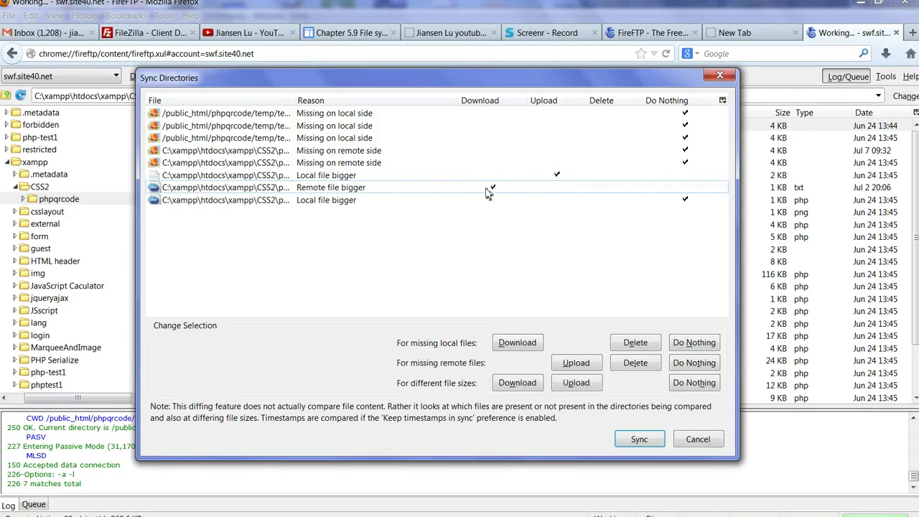
click(555, 189)
click(562, 204)
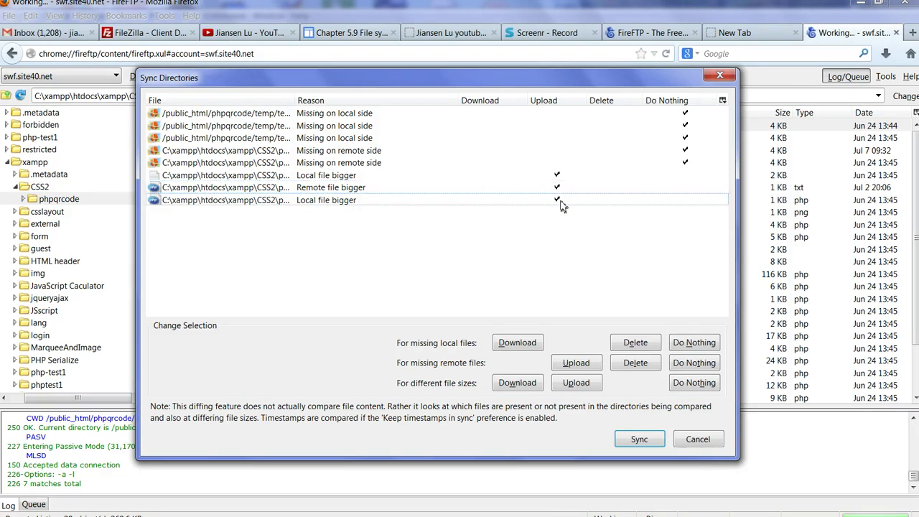
Step: Set each of the three files with differing sizes back to Do Nothing
click(690, 175)
click(686, 189)
click(686, 201)
Step: Try the bulk Download choice for different file sizes, switch them all to Do Nothing, and run the sync
click(521, 387)
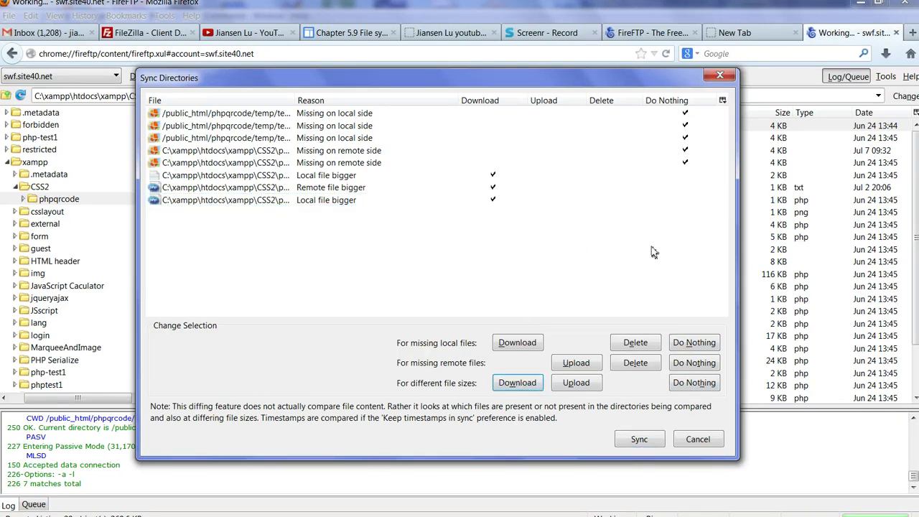
click(692, 387)
click(646, 446)
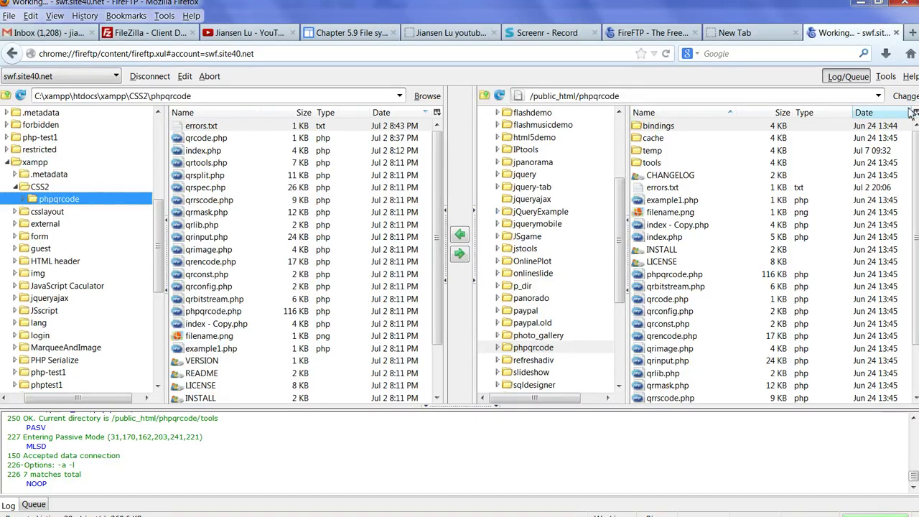
Step: Bring up FireFTP's directory sync and options commands
click(887, 76)
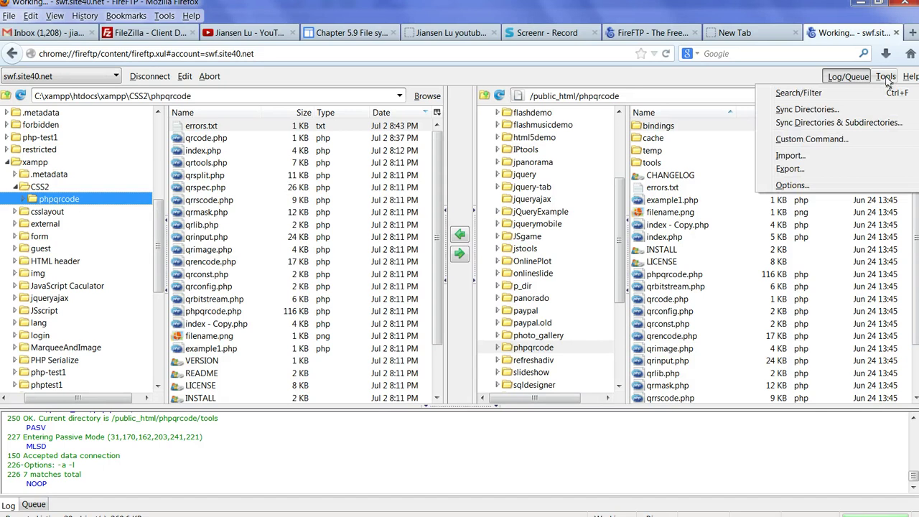